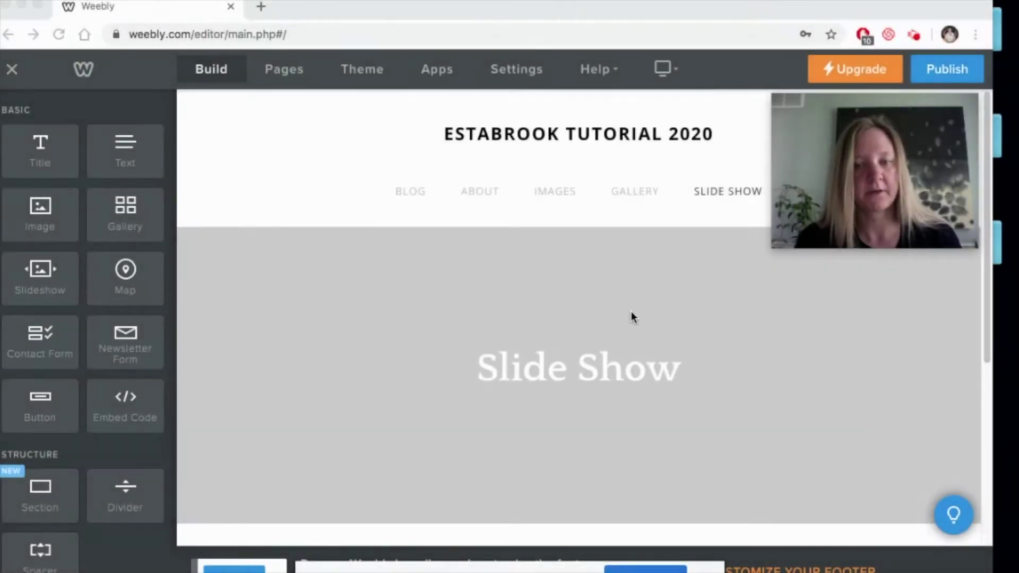
Drop a Slideshow element into the Slide Show page's empty section with the Thumbnails on Bottom style.
scroll(584, 324, down, 2)
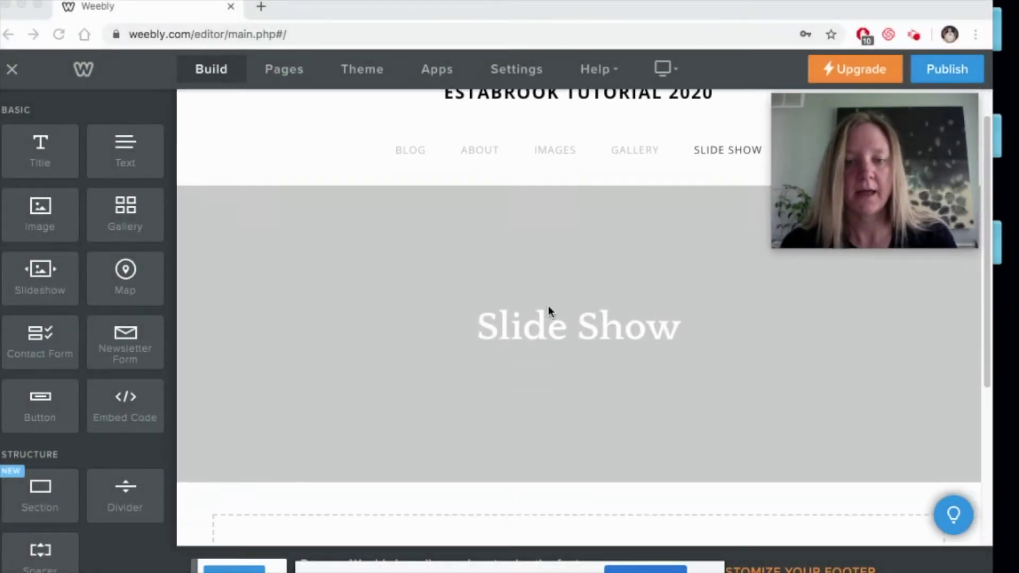
scroll(557, 292, up, 2)
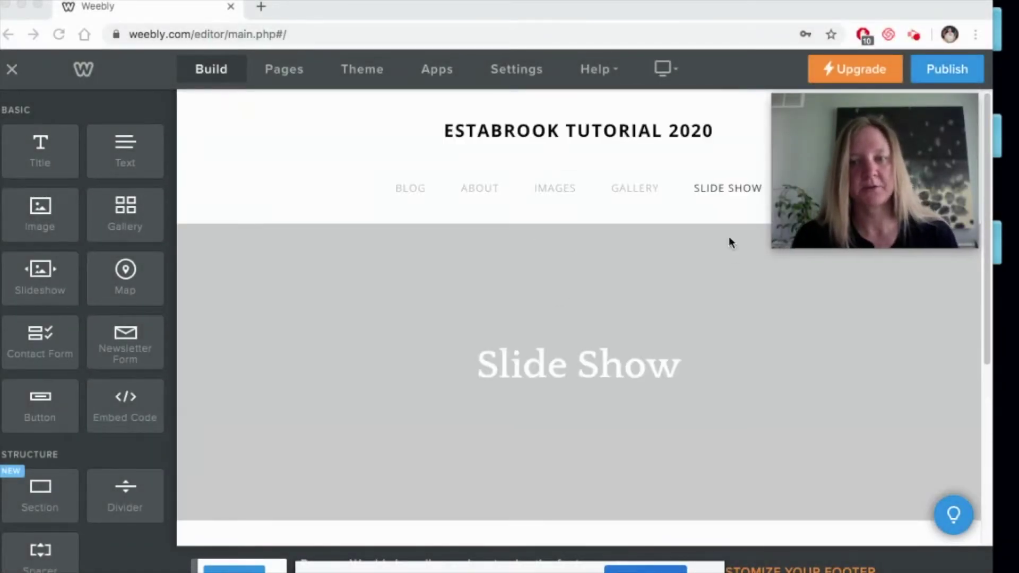
scroll(550, 384, down, 5)
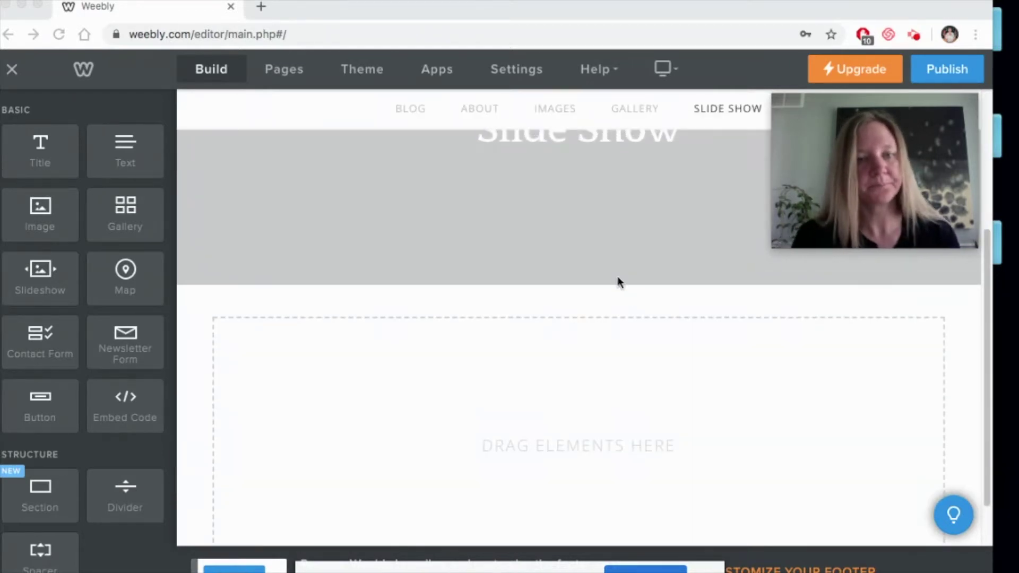
scroll(616, 276, up, 5)
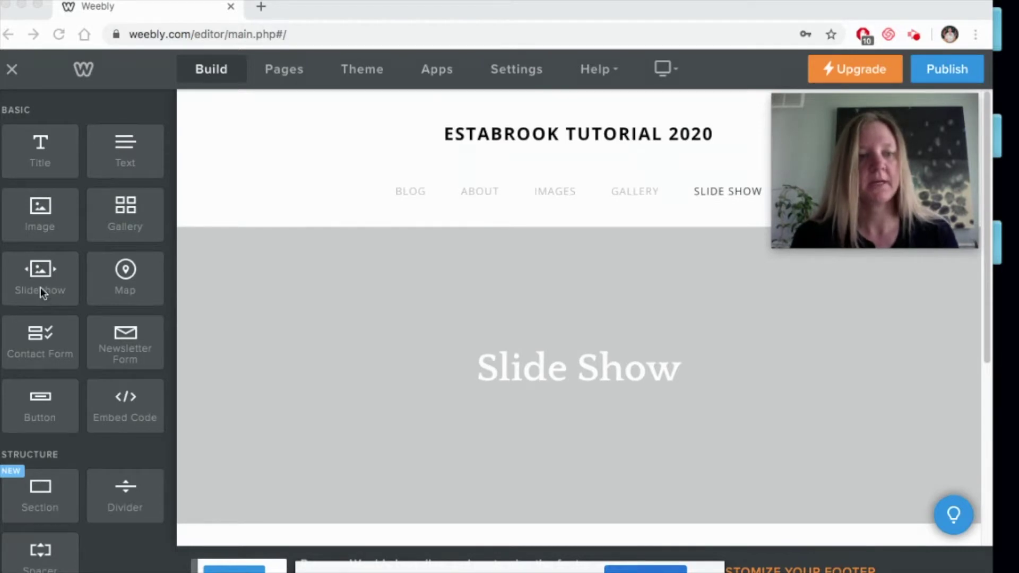
scroll(290, 318, down, 5)
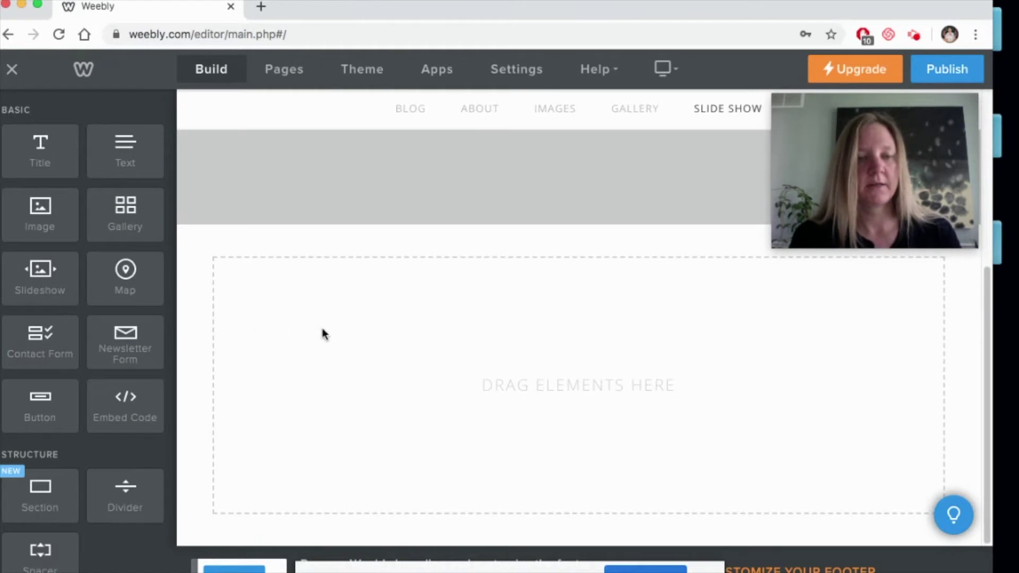
drag(165, 309, 427, 333)
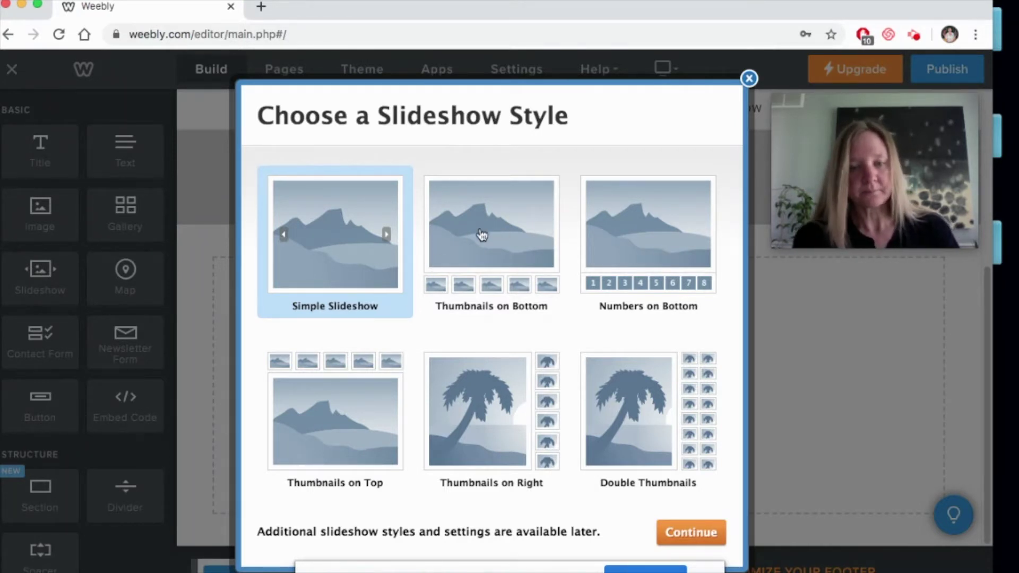
click(496, 234)
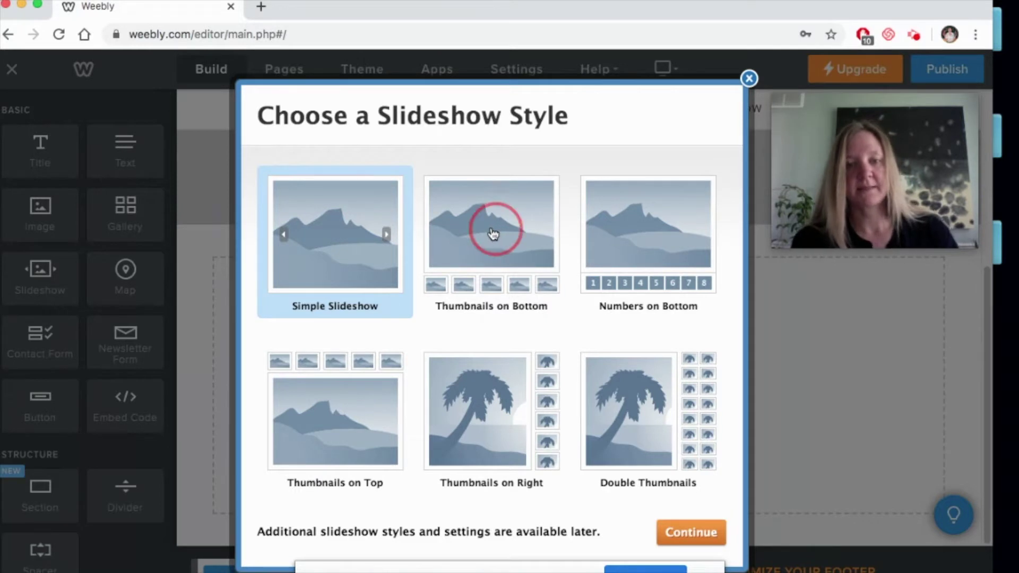
click(684, 535)
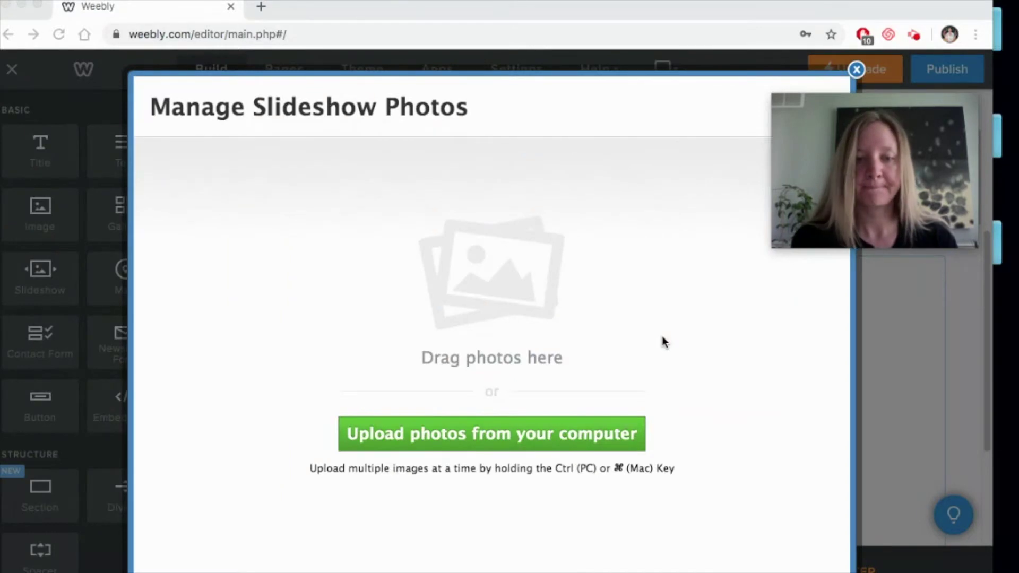
Upload the five sc-summer black-and-white beach photos from the computer into the slideshow.
click(465, 436)
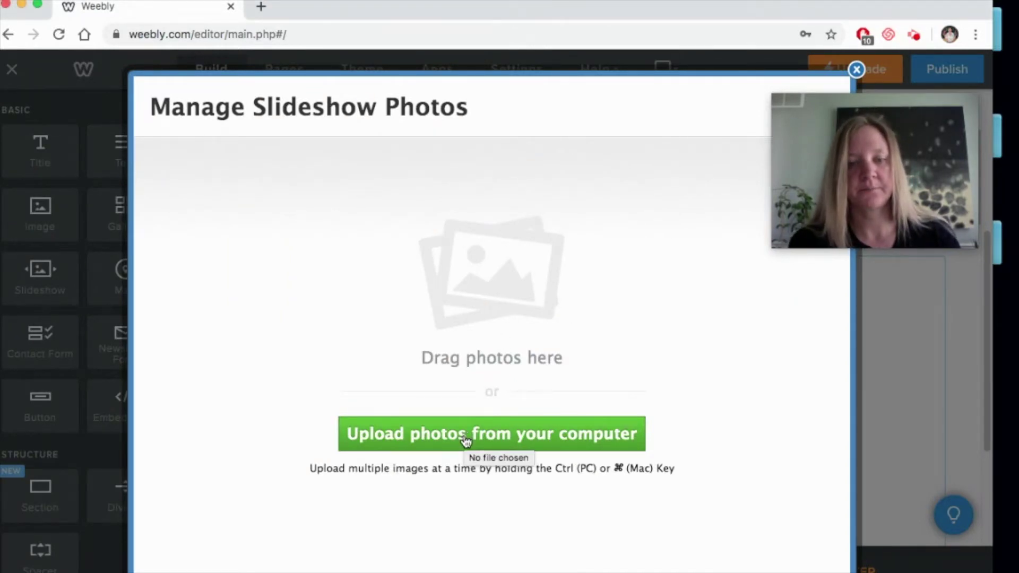
click(466, 437)
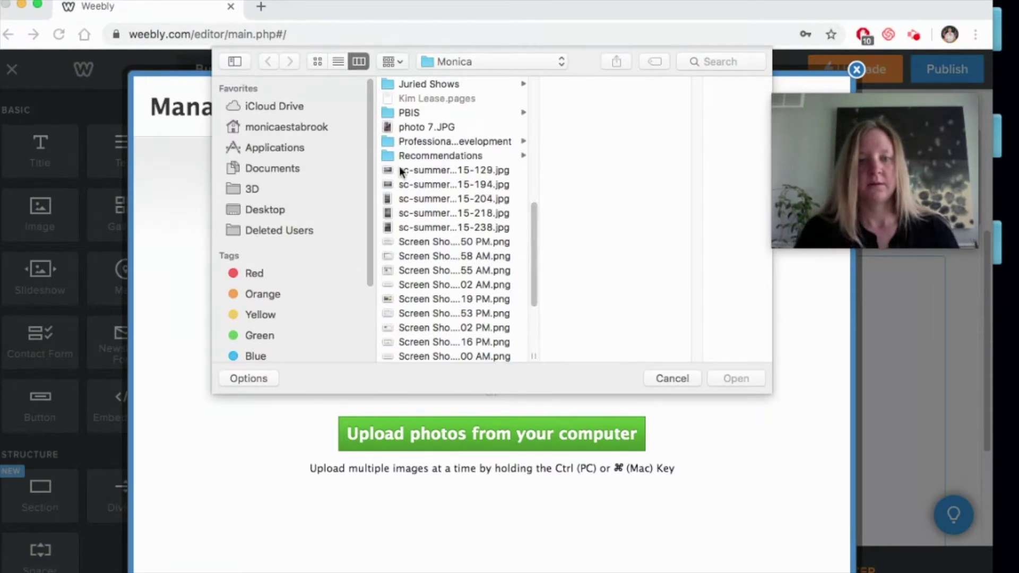
click(399, 170)
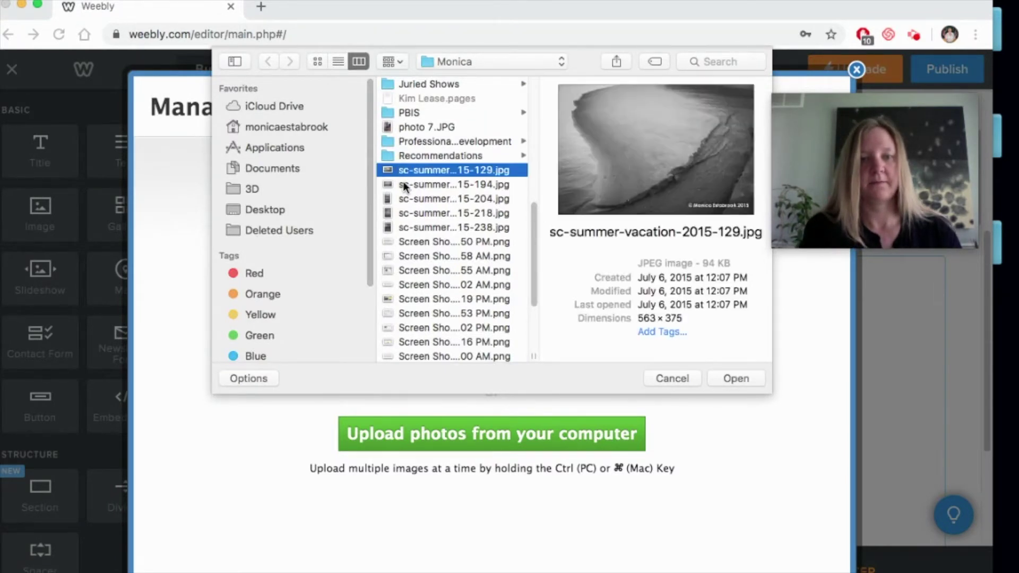
super+click(403, 185)
super+click(404, 199)
super+click(405, 213)
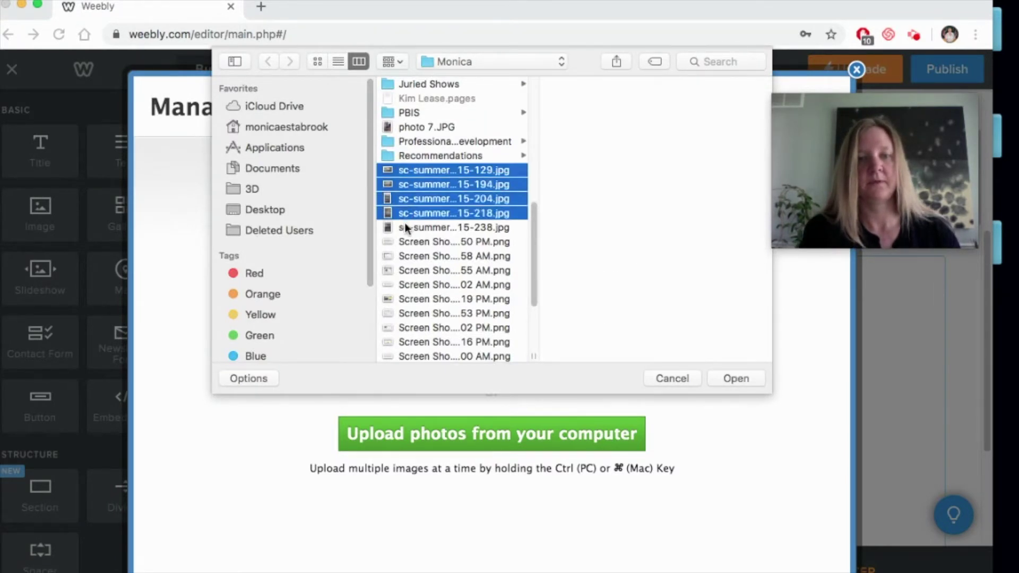
super+click(405, 223)
click(747, 379)
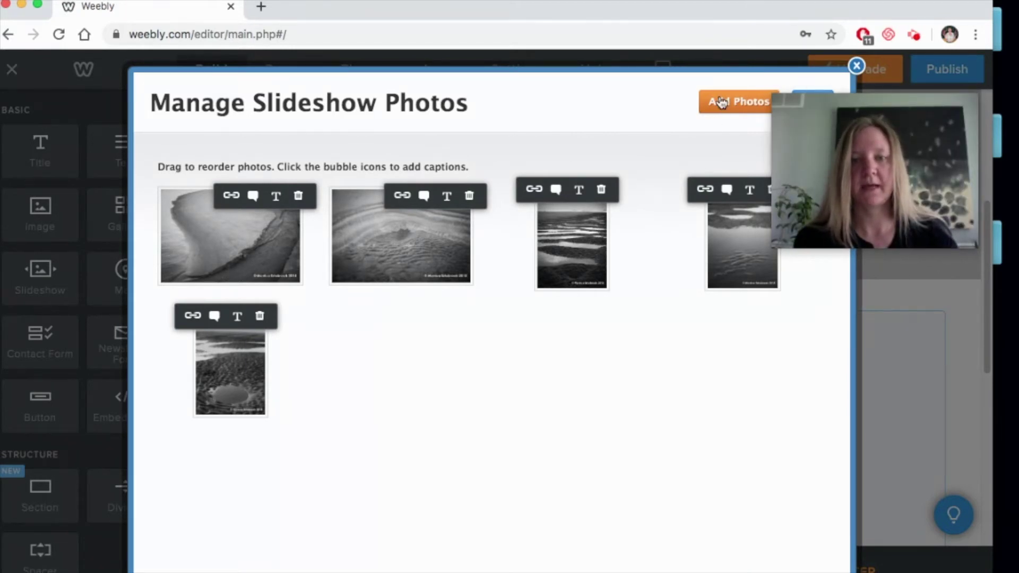
Caption the first slideshow photo 'sc #1'.
mouse_move(824, 106)
drag(824, 103, 845, 131)
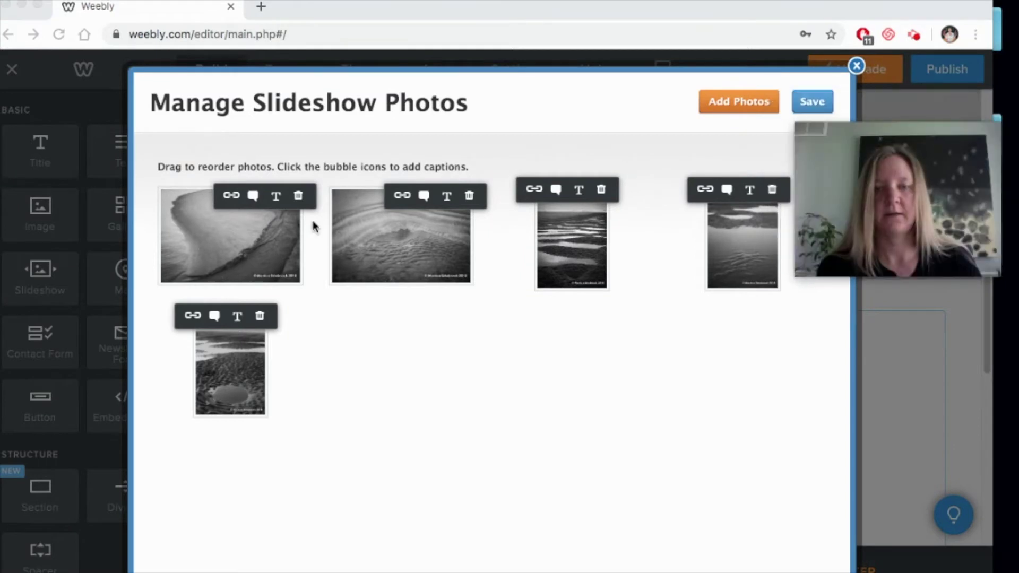
click(255, 203)
click(256, 203)
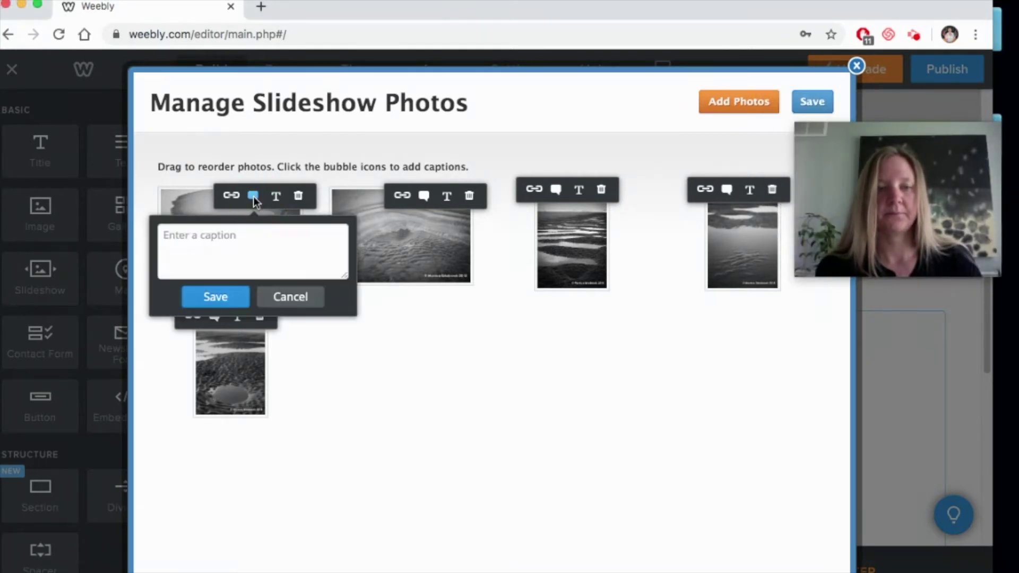
click(210, 239)
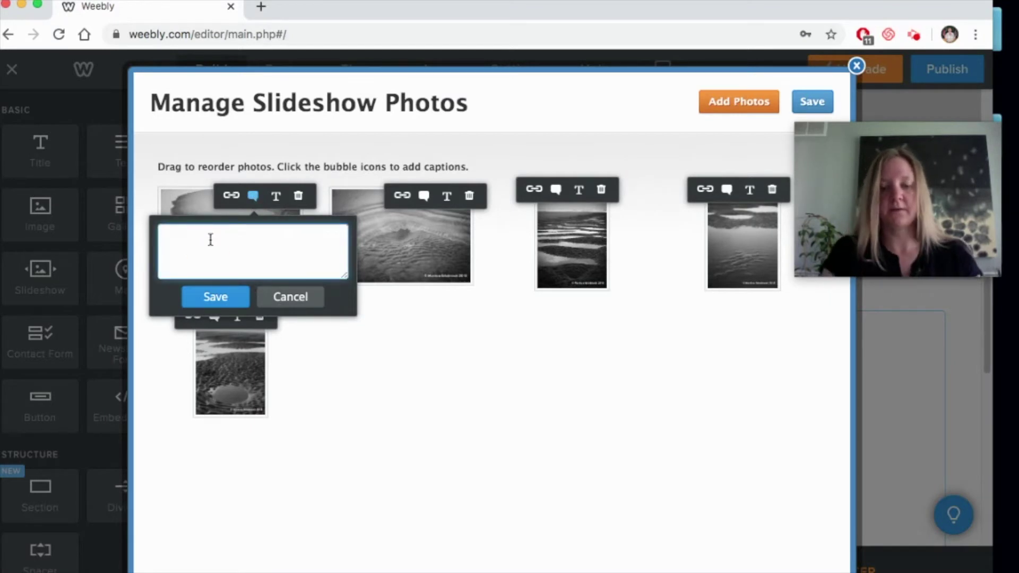
text(sc)
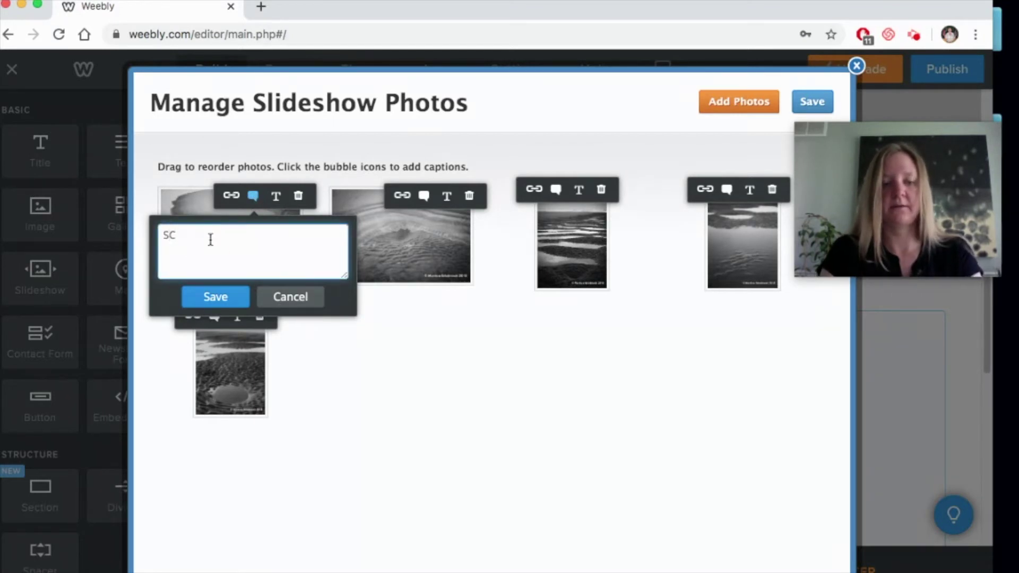
text( #1)
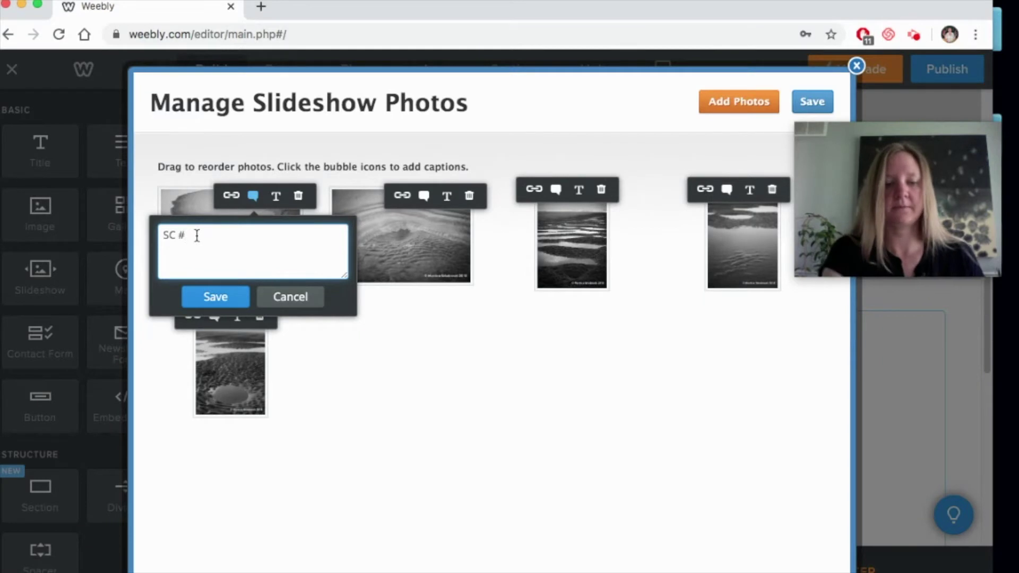
click(210, 301)
Caption the second through fourth photos, the fourth as 'SC #4'.
click(424, 196)
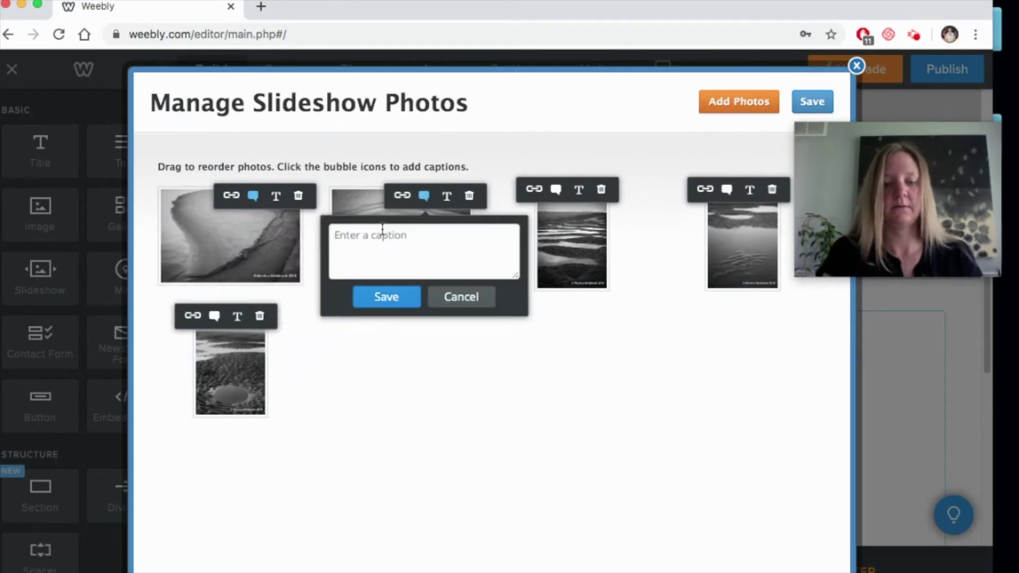
text(SC)
click(385, 295)
click(556, 190)
click(518, 289)
click(727, 190)
text(SC #4)
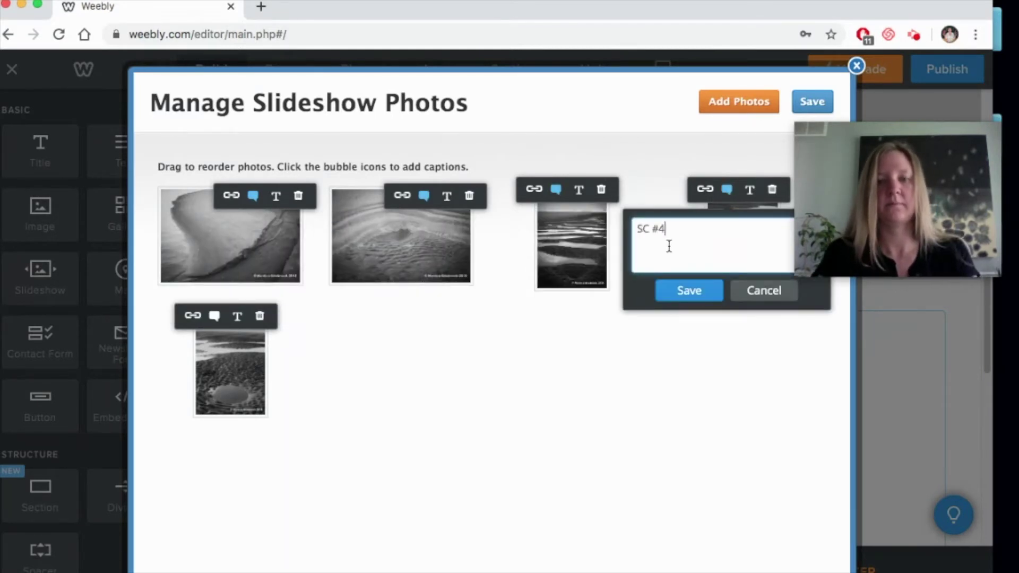
click(684, 288)
Caption the fifth photo 'SC #5' and open its alt-text box.
click(215, 316)
text(SC #5)
click(176, 416)
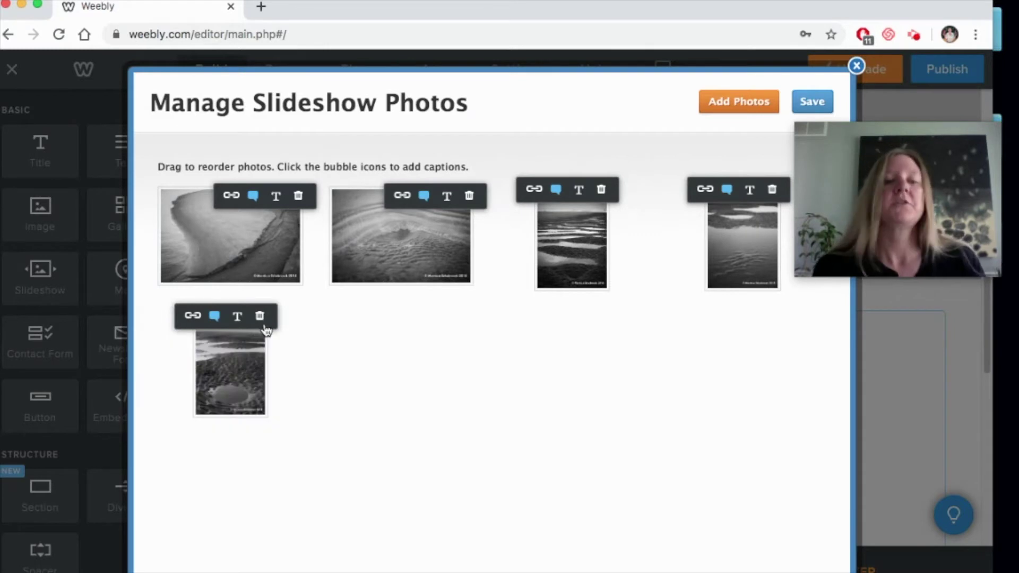
click(238, 317)
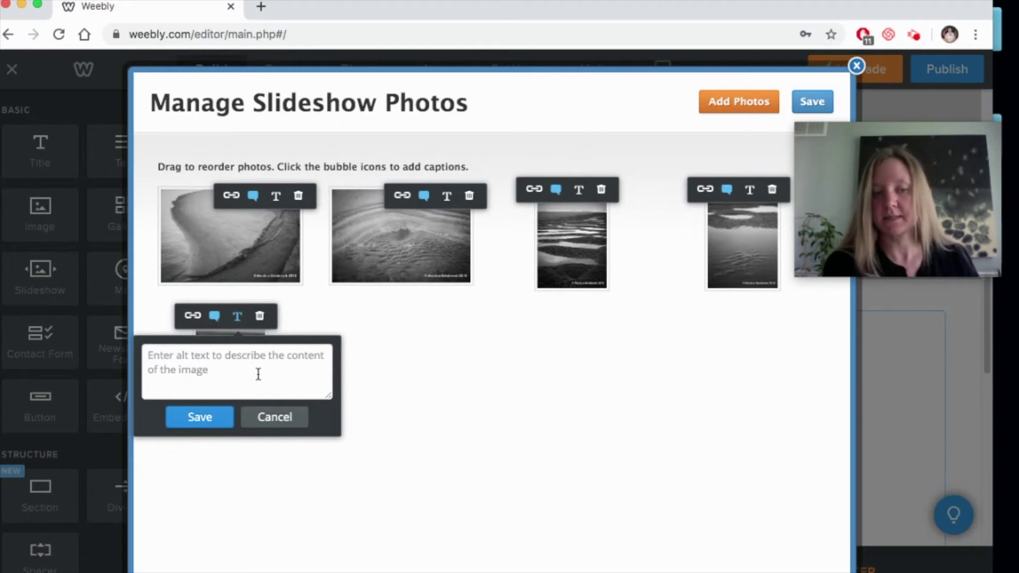
click(206, 417)
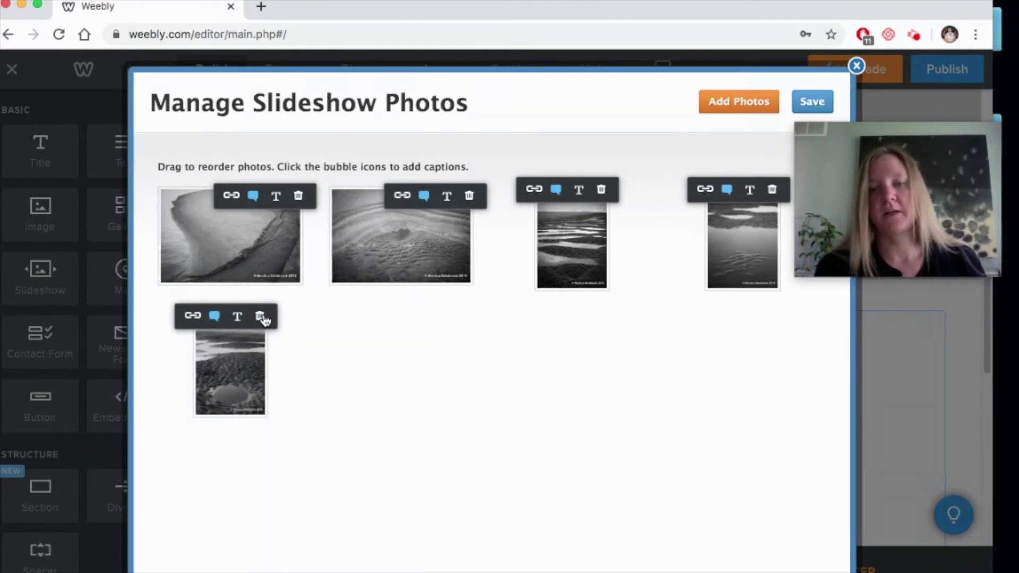
Reorder the photos: first into slot three, second to the front, a second-row photo into row one.
drag(237, 230, 590, 247)
drag(409, 228, 198, 217)
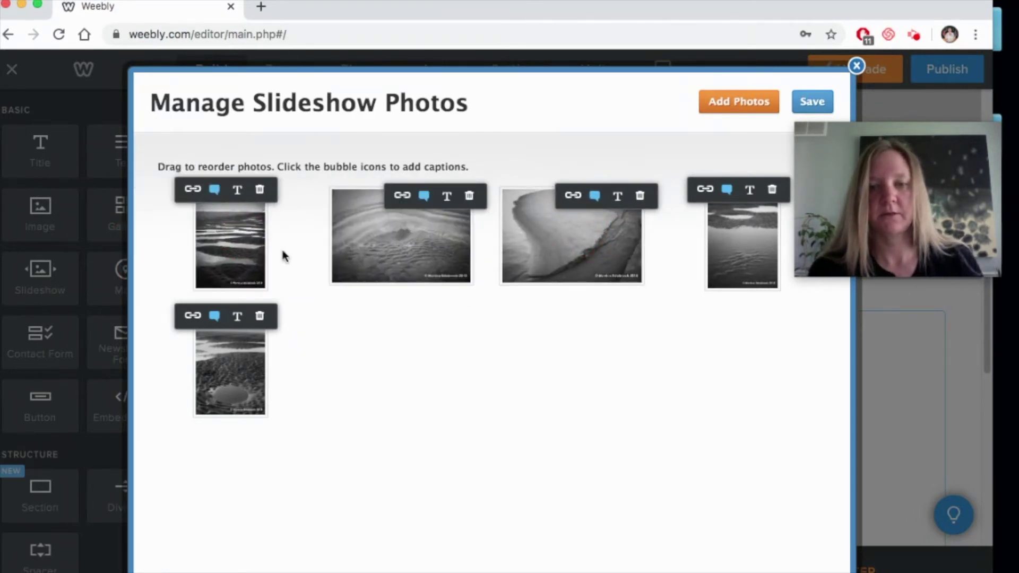
drag(257, 373, 565, 233)
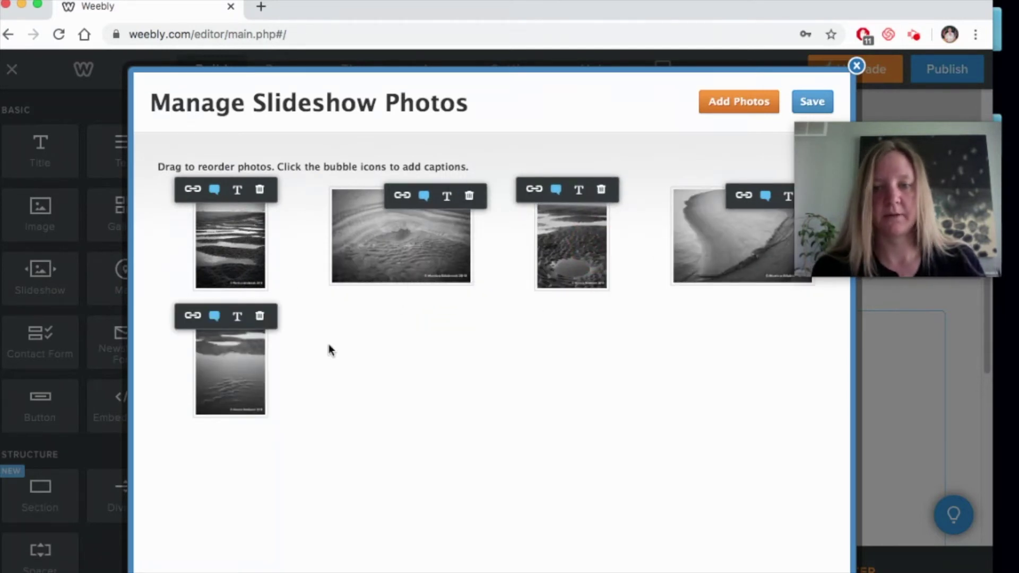
Save the captioned photos, check the slideshow on the Slide Show page, and publish the site.
click(811, 101)
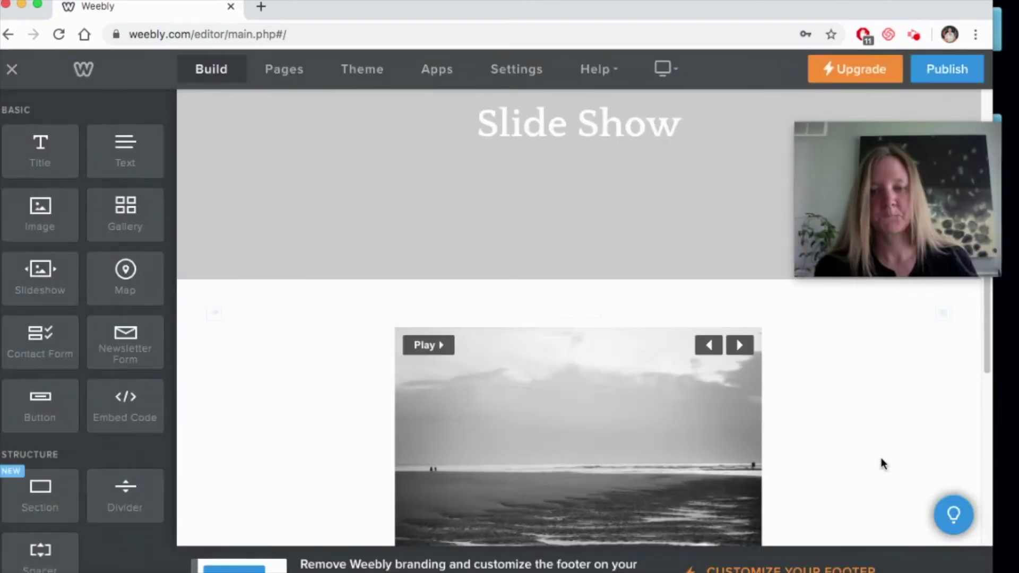
scroll(856, 434, down, 3)
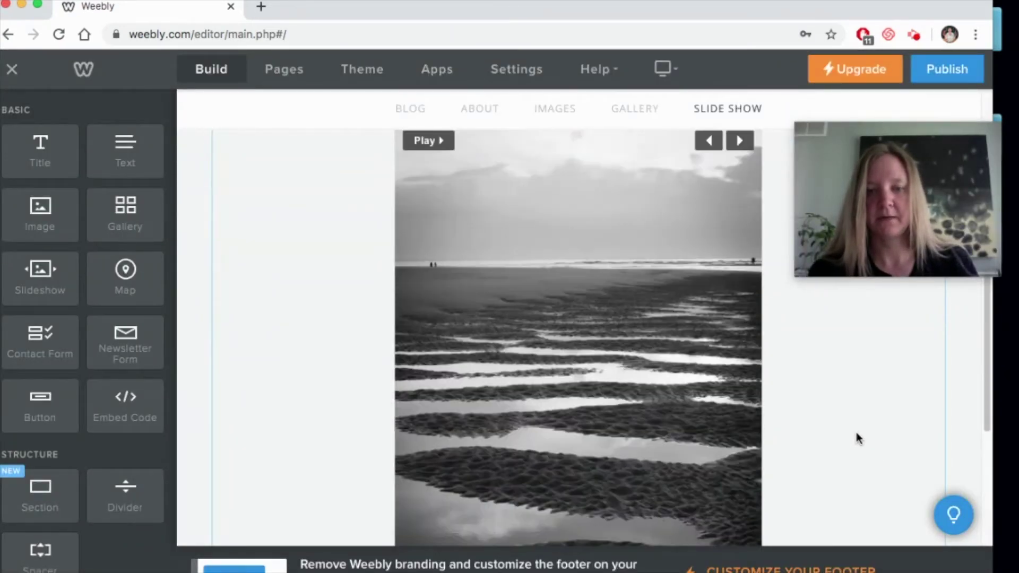
scroll(838, 409, up, 3)
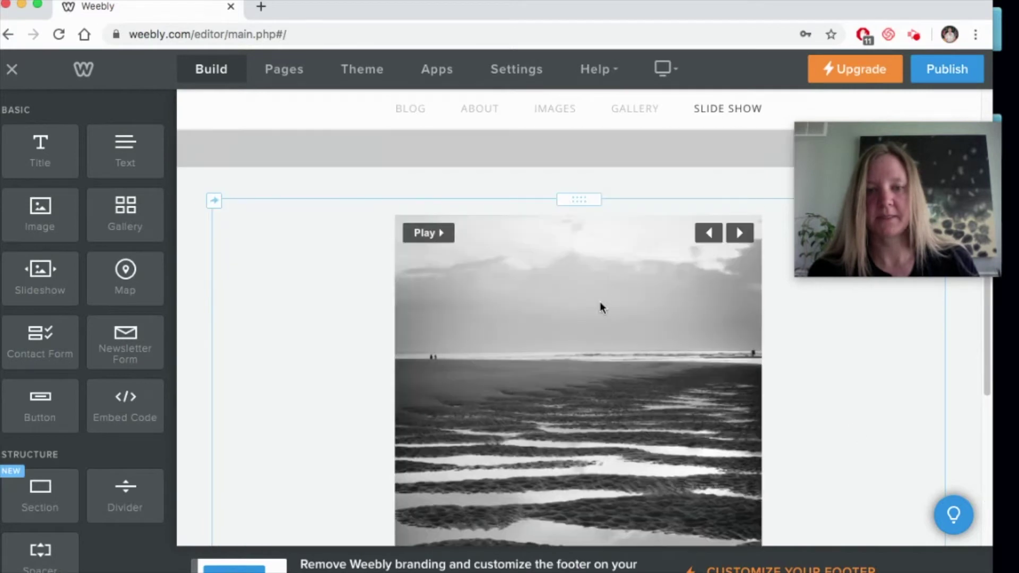
scroll(617, 406, down, 2)
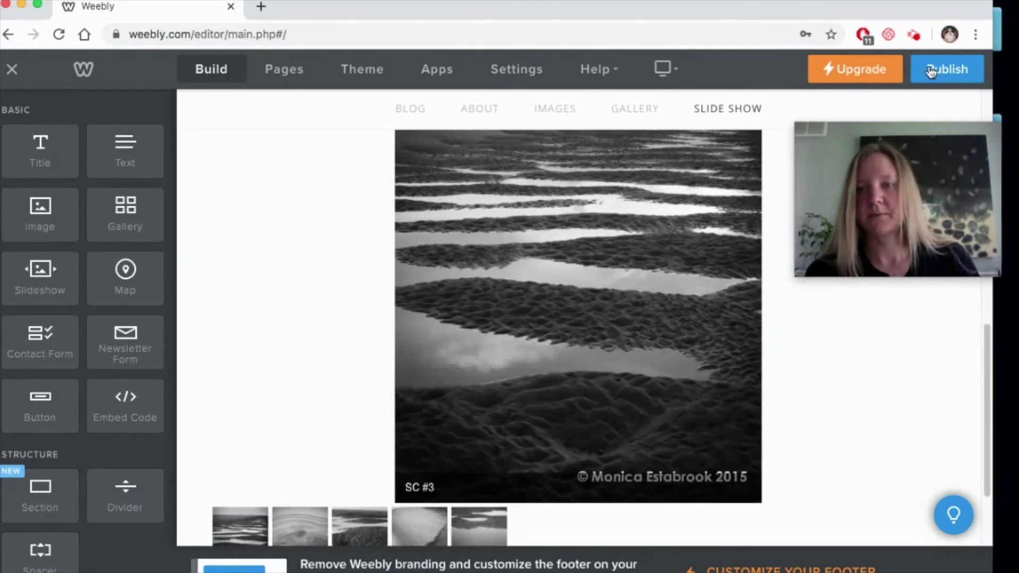
click(930, 65)
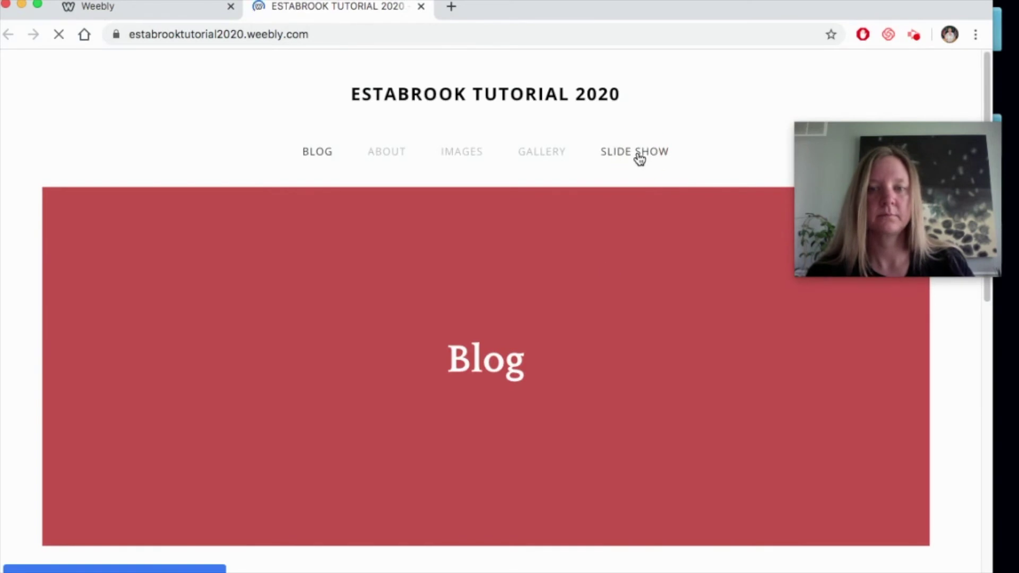
Open the live site's SLIDE SHOW page and look over the slideshow.
click(637, 152)
scroll(622, 291, down, 10)
scroll(622, 291, up, 8)
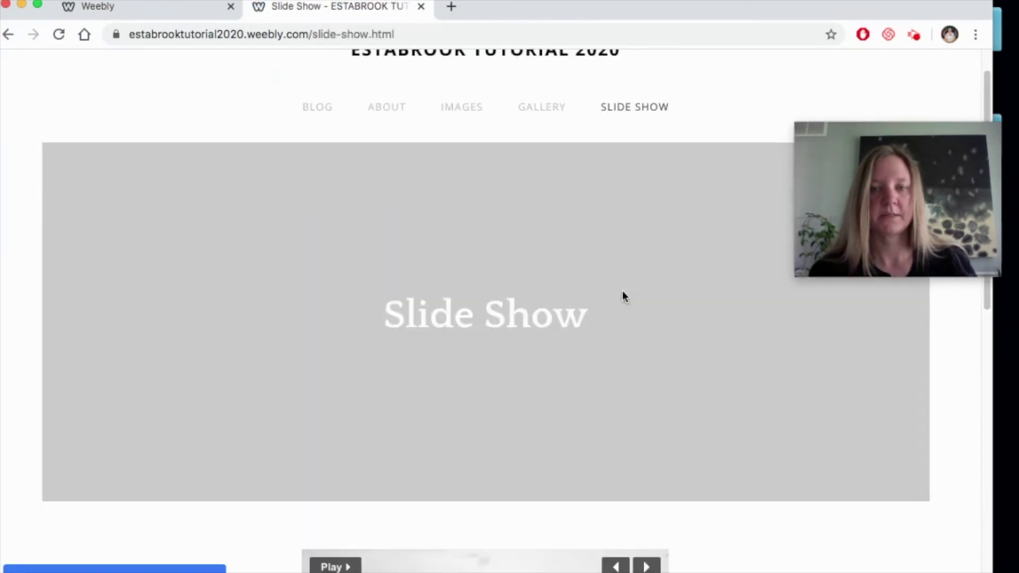
scroll(622, 291, down, 8)
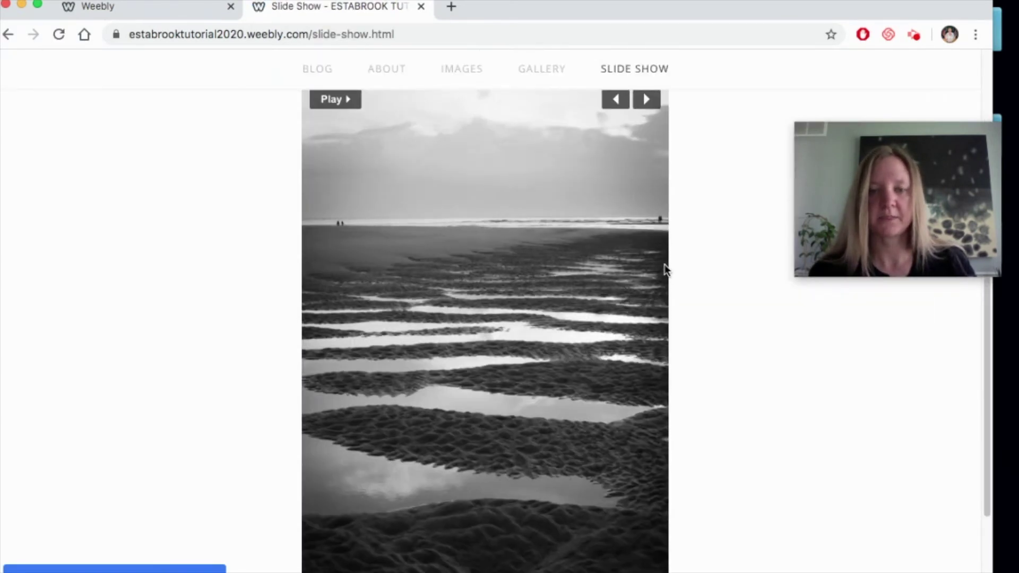
scroll(665, 271, up, 1)
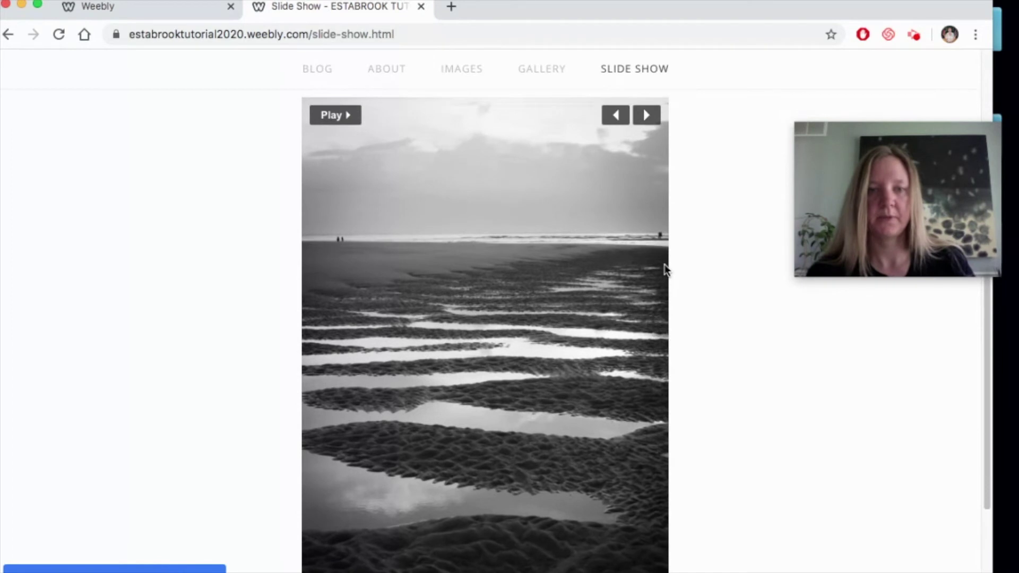
Play the slideshow and step through the slides until it rests on SC #2.
click(333, 119)
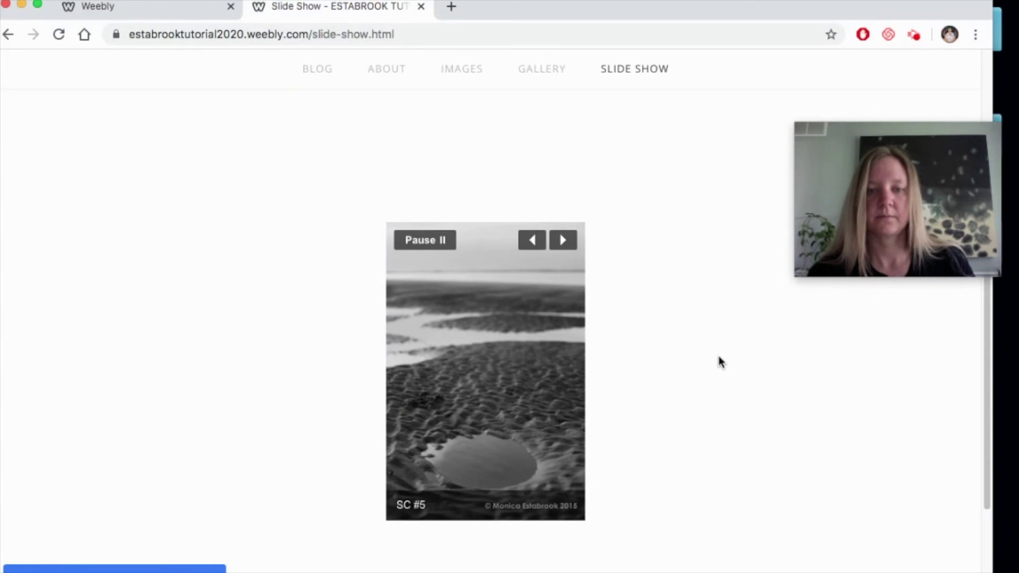
click(563, 241)
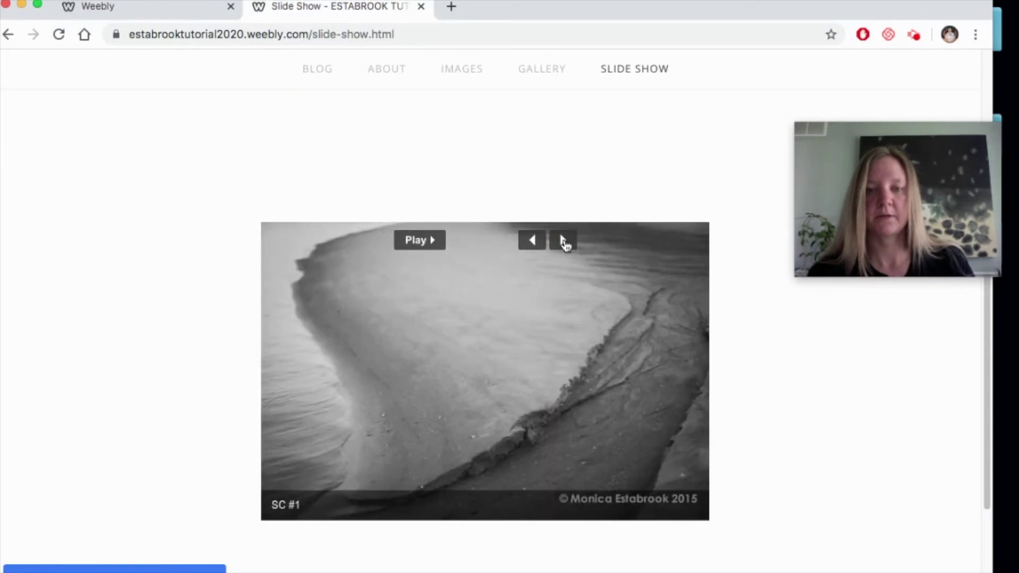
click(564, 242)
click(563, 242)
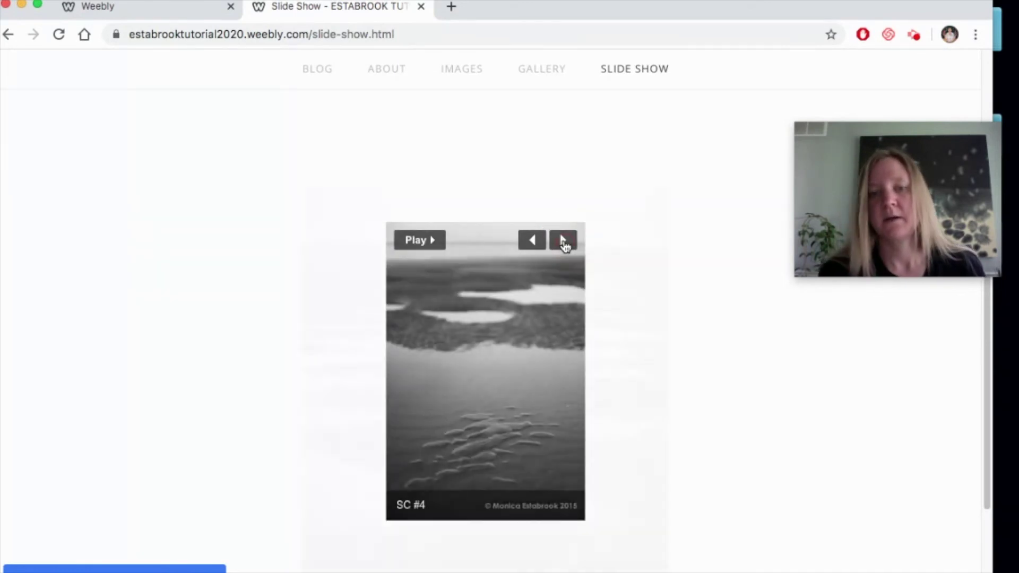
click(568, 243)
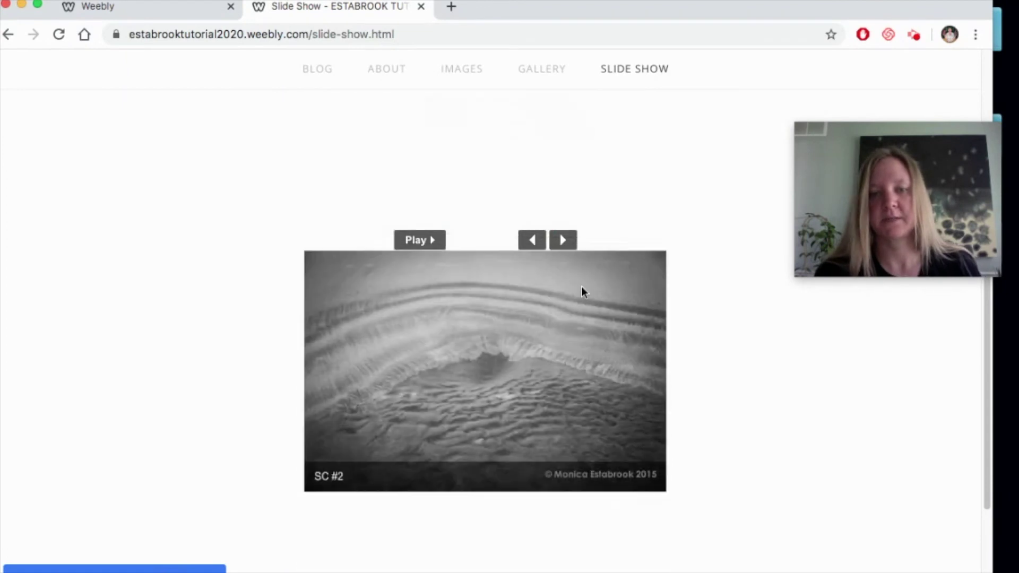
Back in the editor, close the Website Published dialog and open the slideshow's settings panel.
click(74, 7)
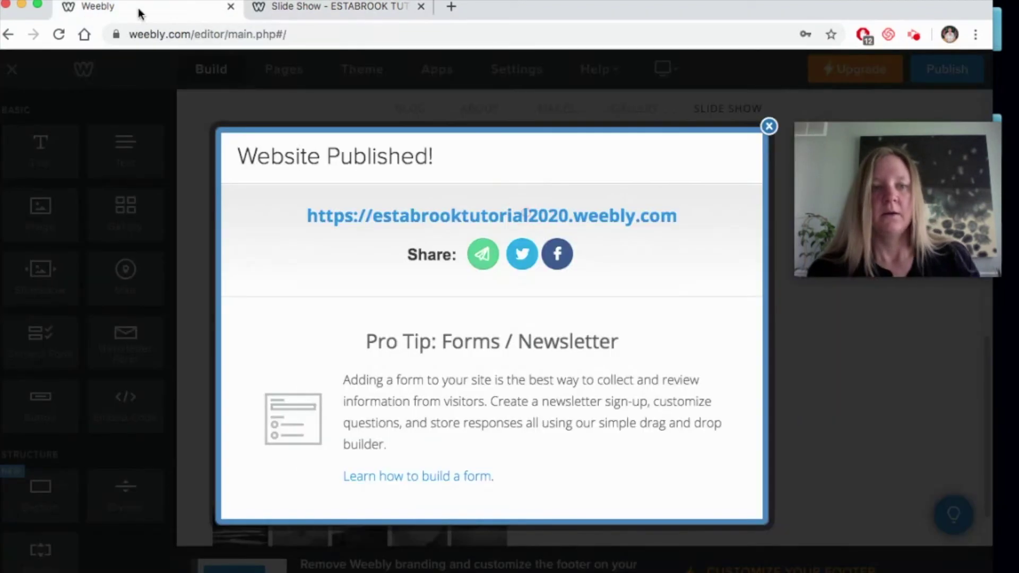
click(769, 126)
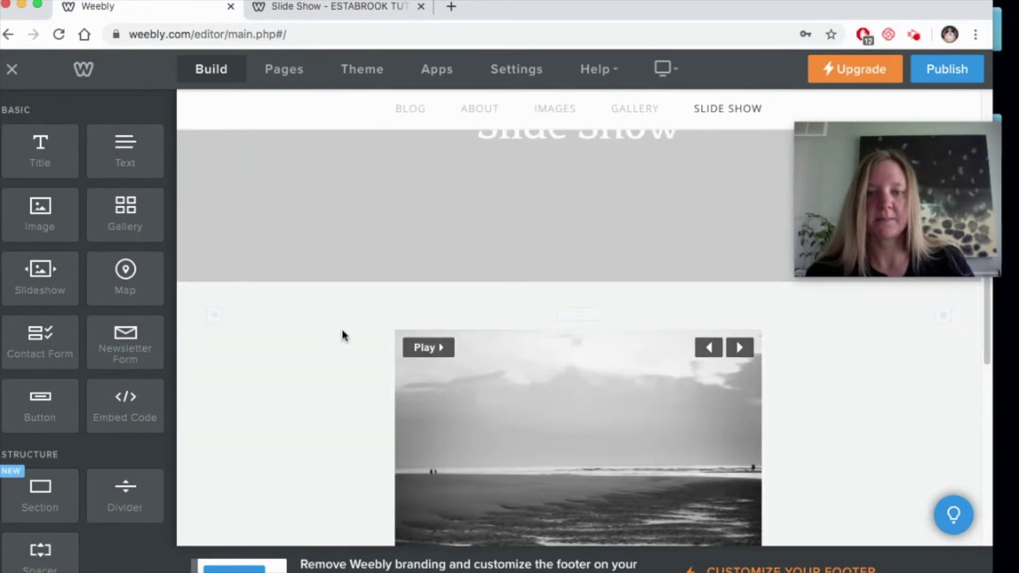
click(314, 336)
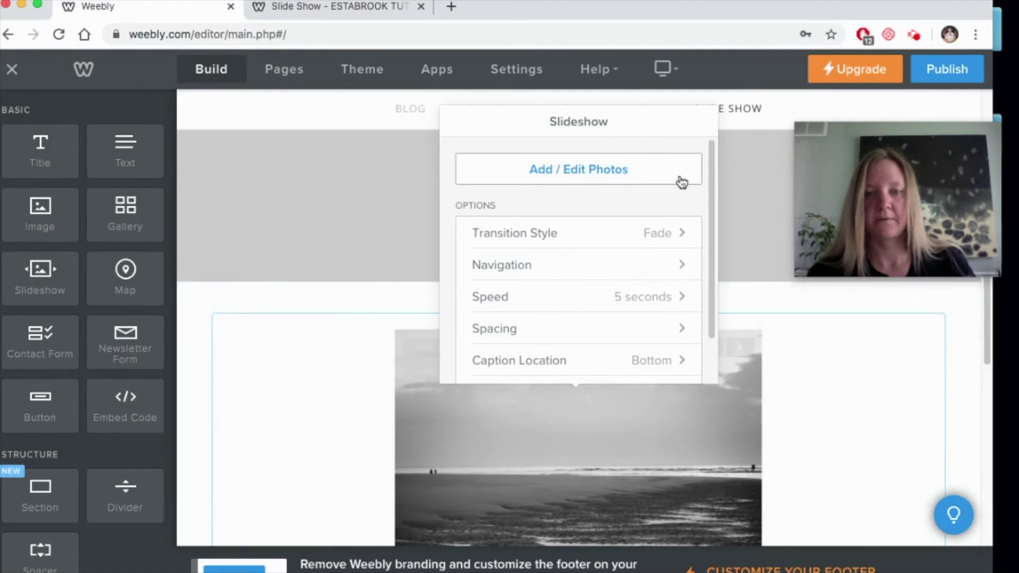
click(673, 234)
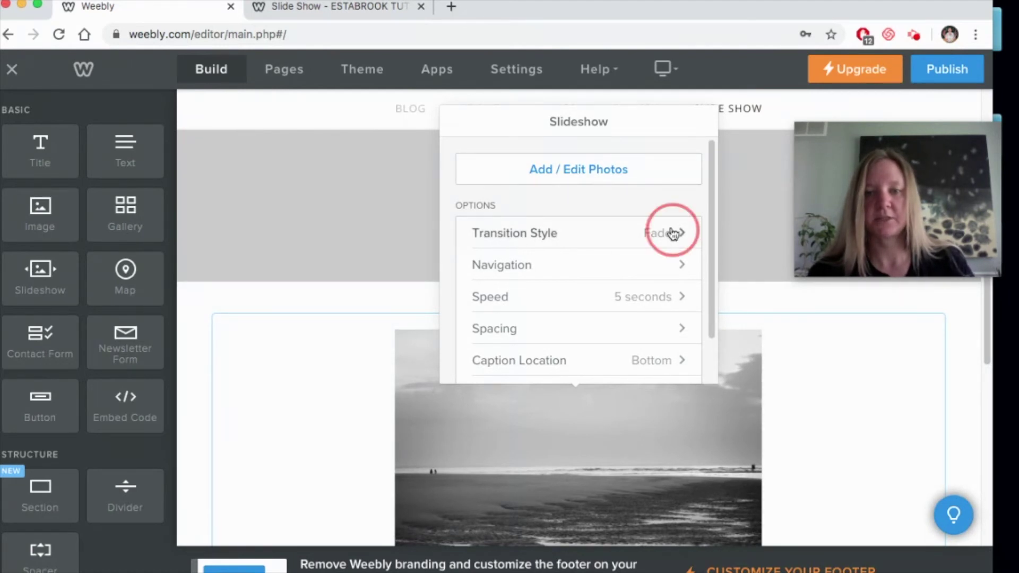
click(556, 230)
click(516, 251)
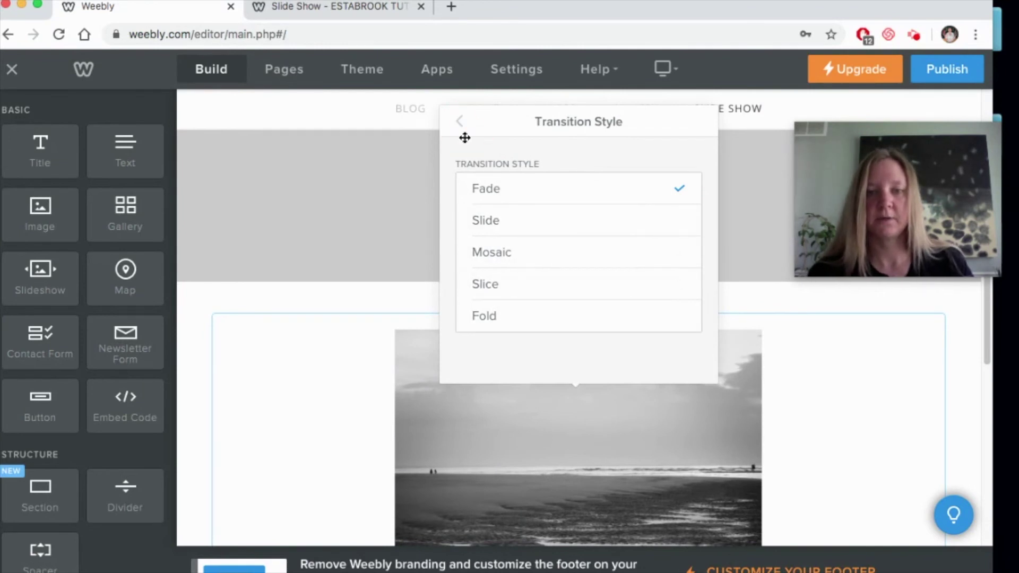
click(461, 121)
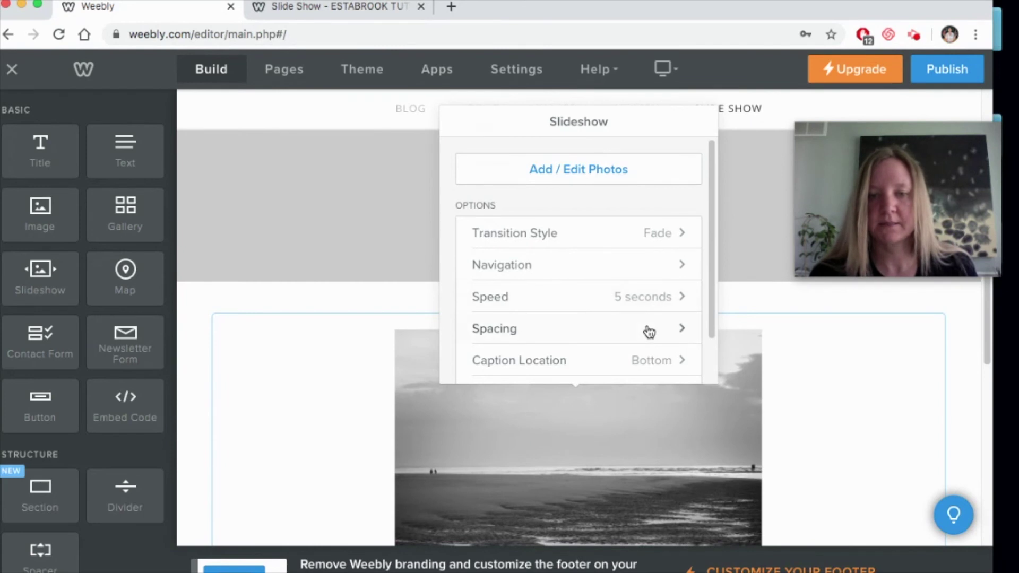
scroll(657, 336, down, 2)
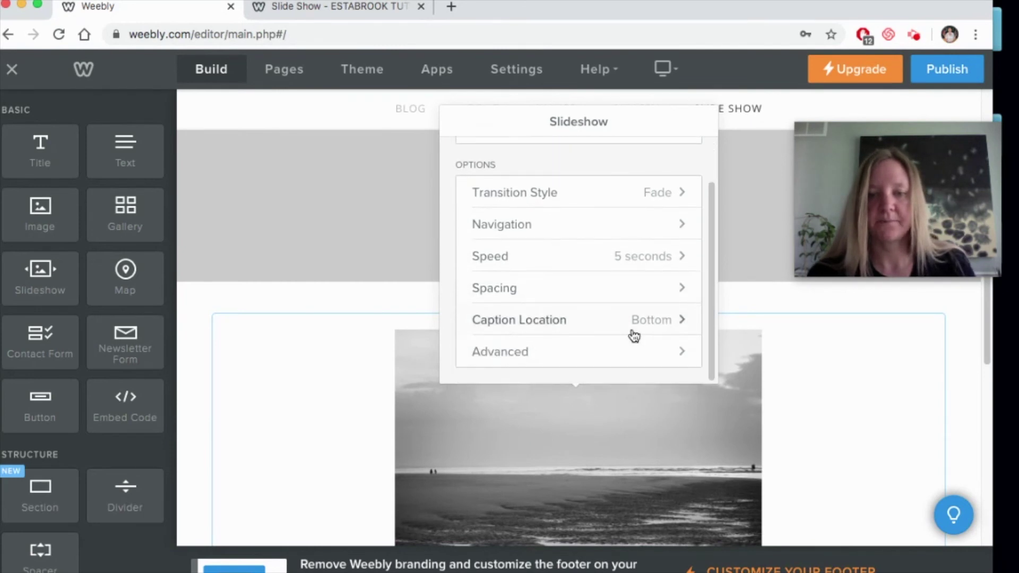
click(657, 325)
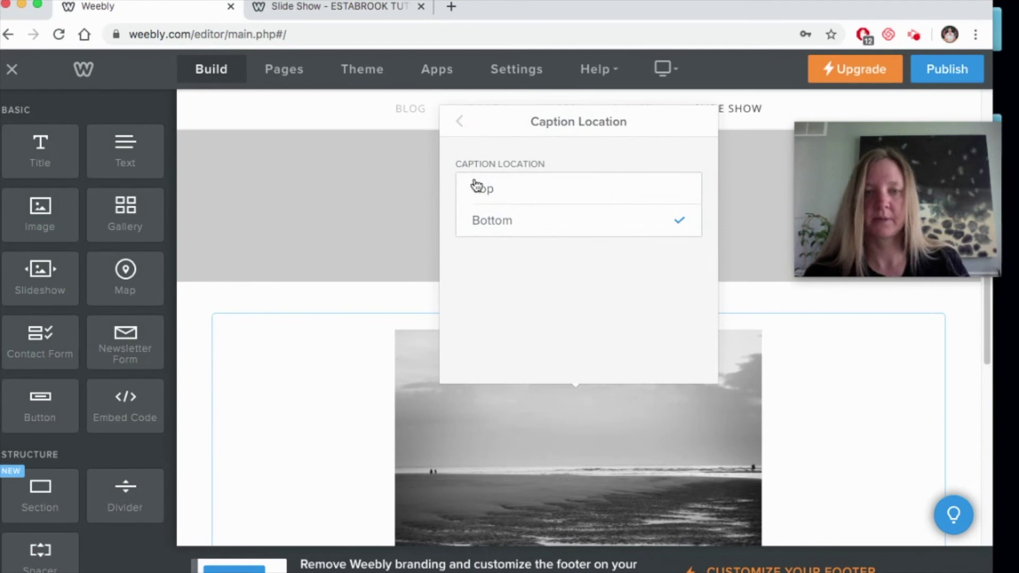
click(460, 123)
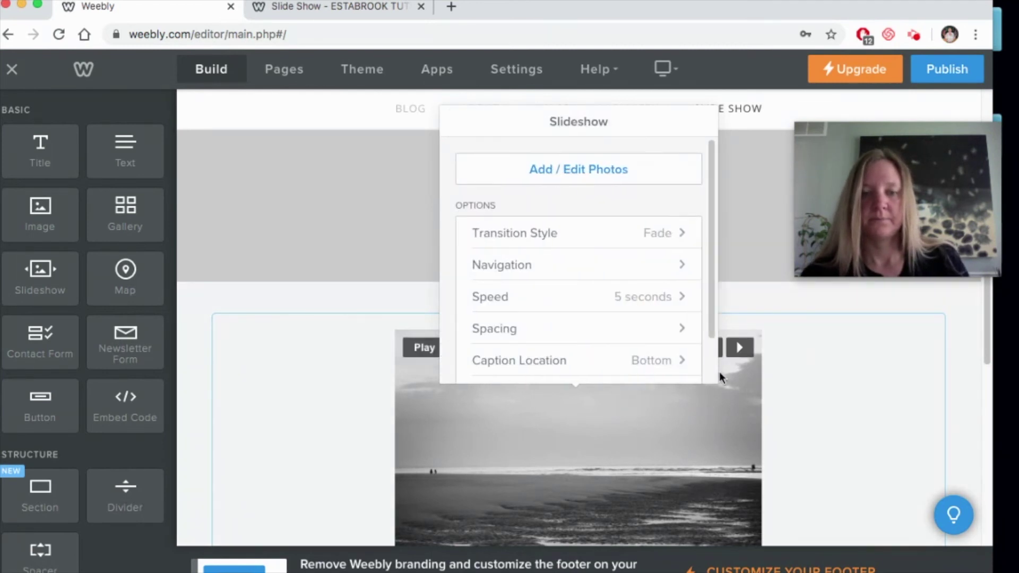
Switch off Show Controls in the slideshow's Advanced options and republish the site.
click(641, 355)
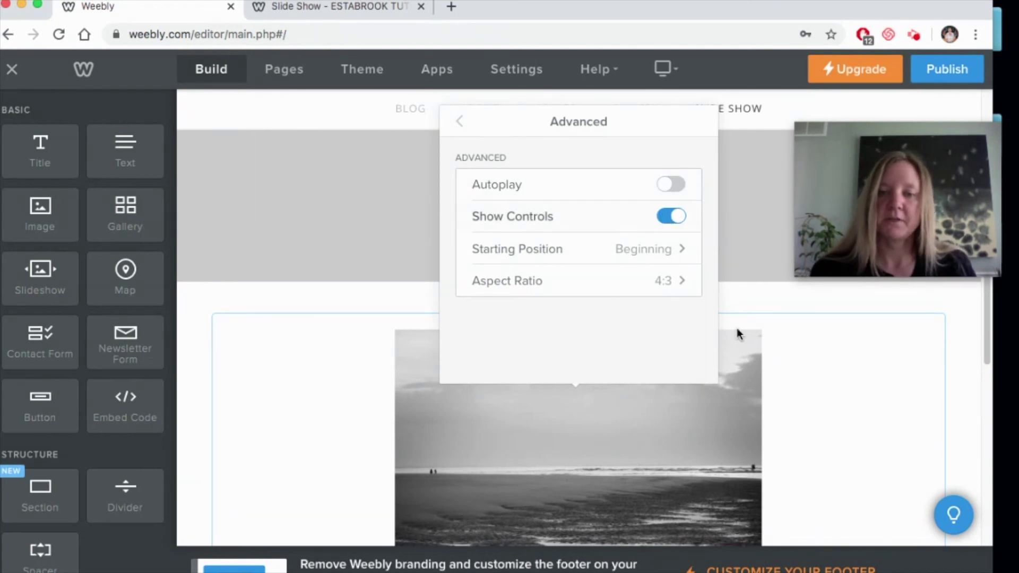
click(672, 216)
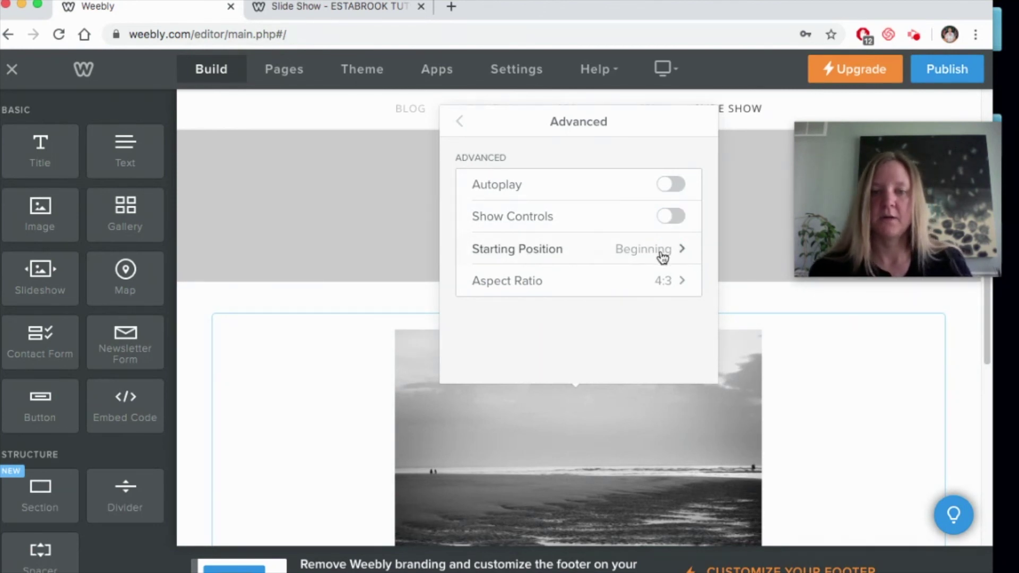
click(460, 126)
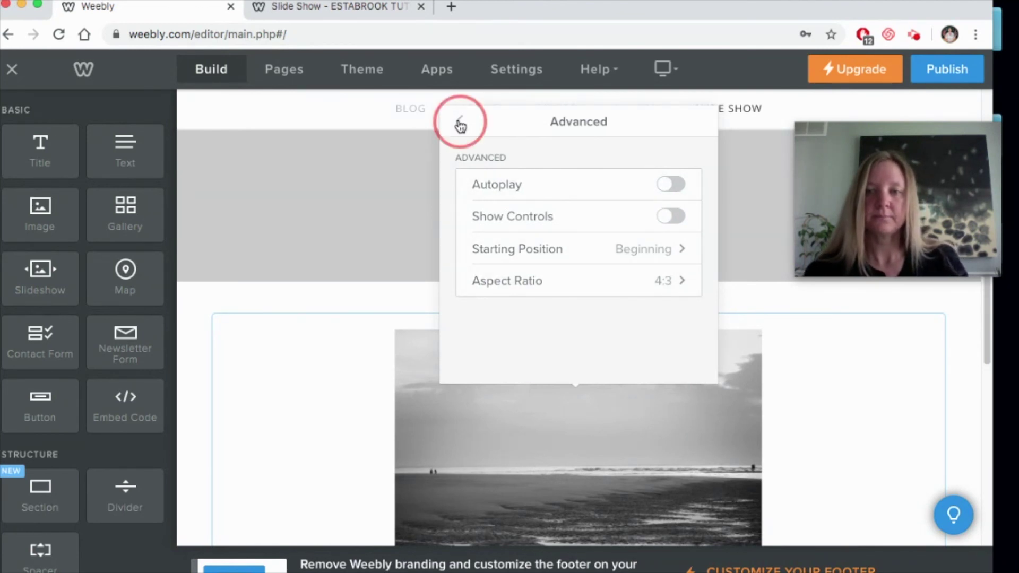
click(953, 78)
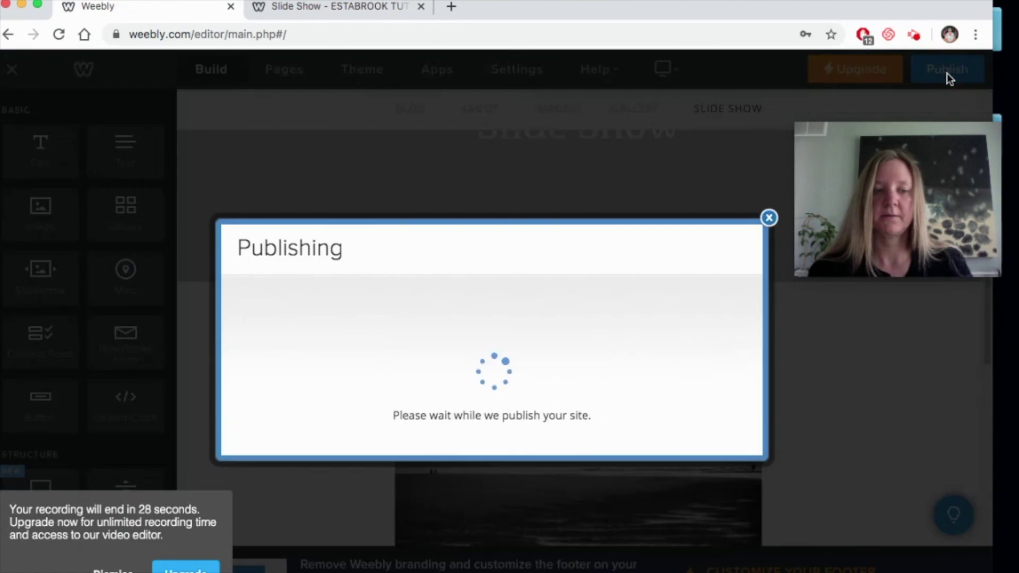